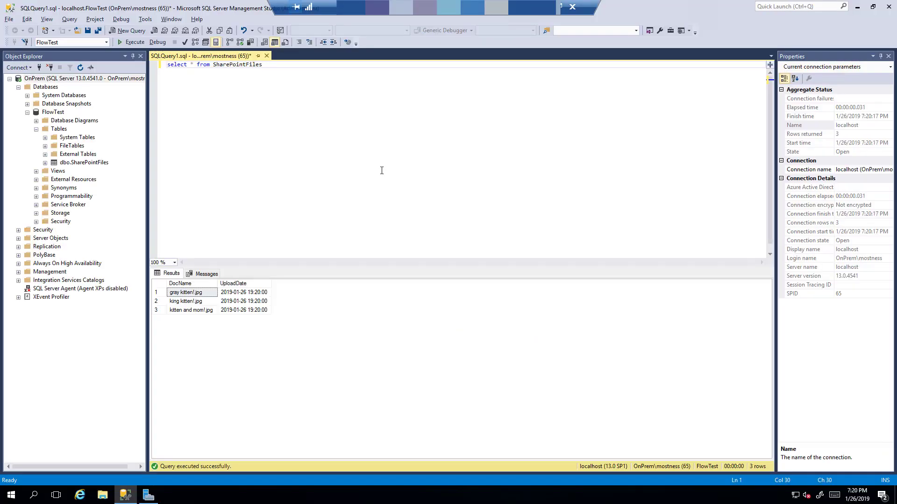
# Re-run 'select * from SharePointFiles' to list the three kitten image files
pyautogui.press('F5')
pyautogui.press('F5')
pyautogui.press('F5')
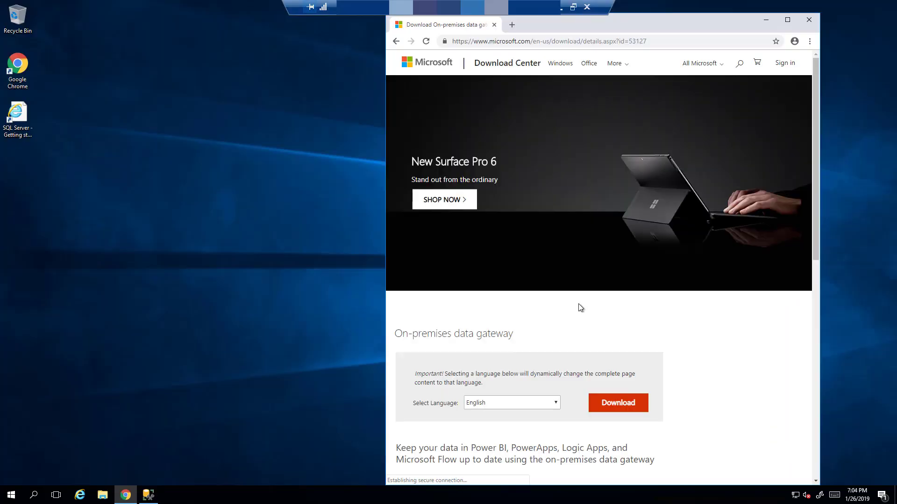
# Start downloading the On-premises data gateway installer from the Download Center page
pyautogui.scroll(-2, 581, 307)
pyautogui.click(622, 317)
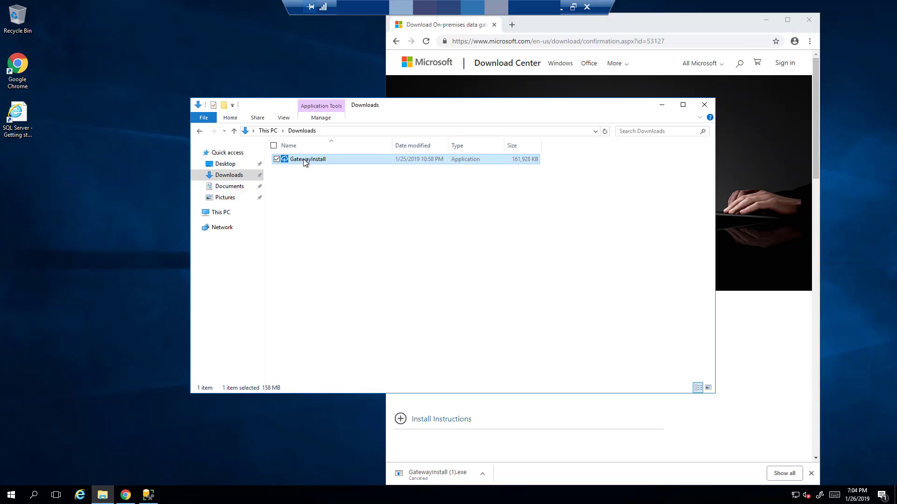
# Run GatewayInstall, accept the terms, install to the default folder, and enter the account e-mail
pyautogui.doubleClick(304, 159)
pyautogui.click(475, 258)
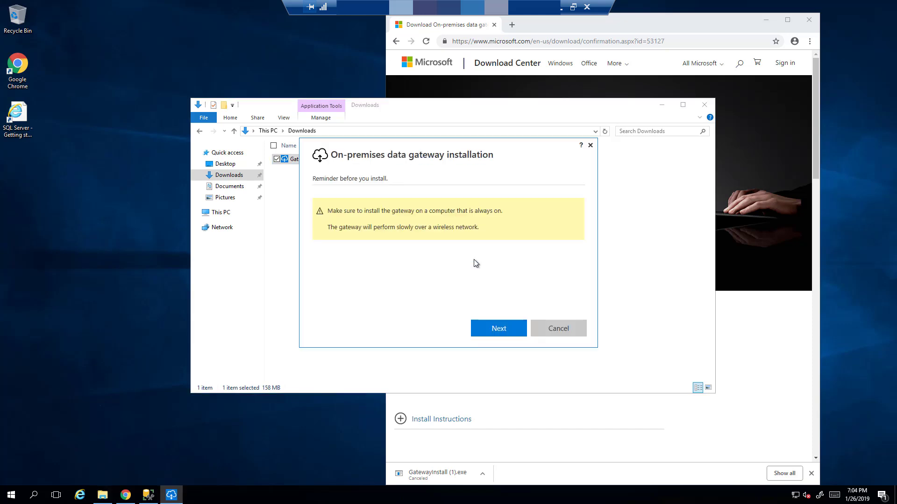
pyautogui.click(499, 328)
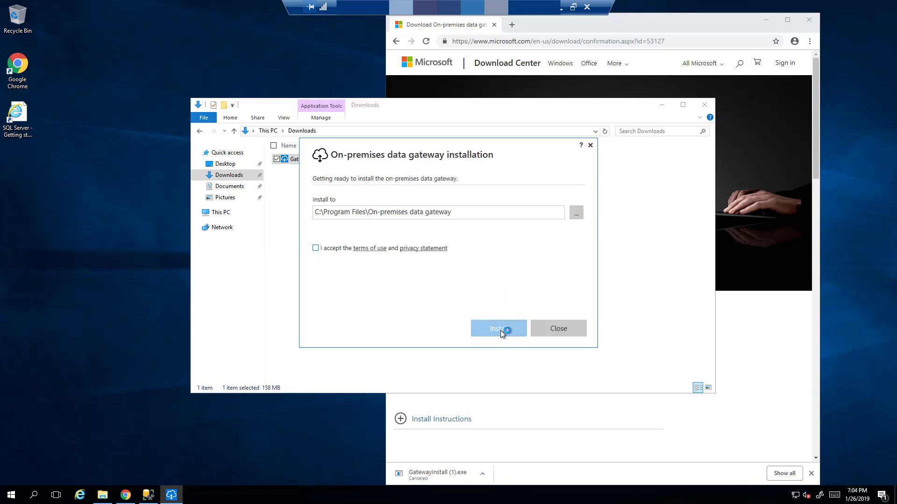
pyautogui.click(324, 246)
pyautogui.click(497, 328)
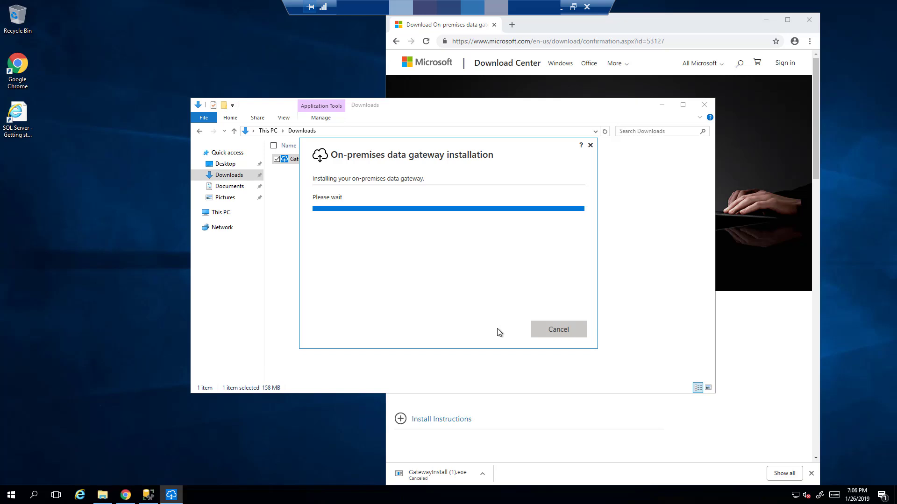
pyautogui.click(439, 202)
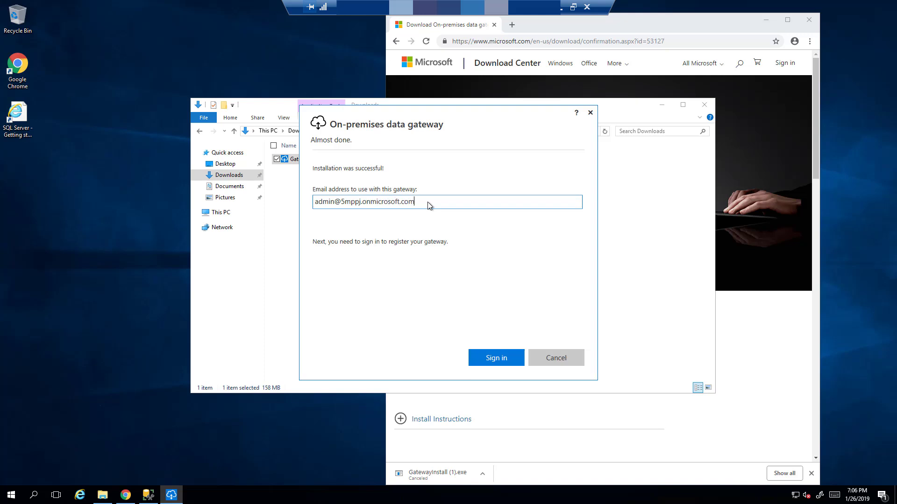
# Sign in to the gateway installer with the account password
pyautogui.press('Return')
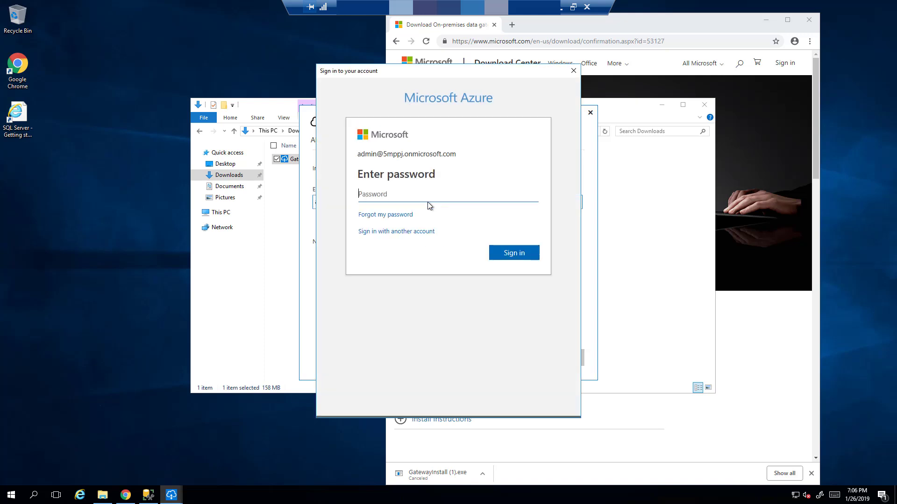
pyautogui.write('••••••')
pyautogui.press('Return')
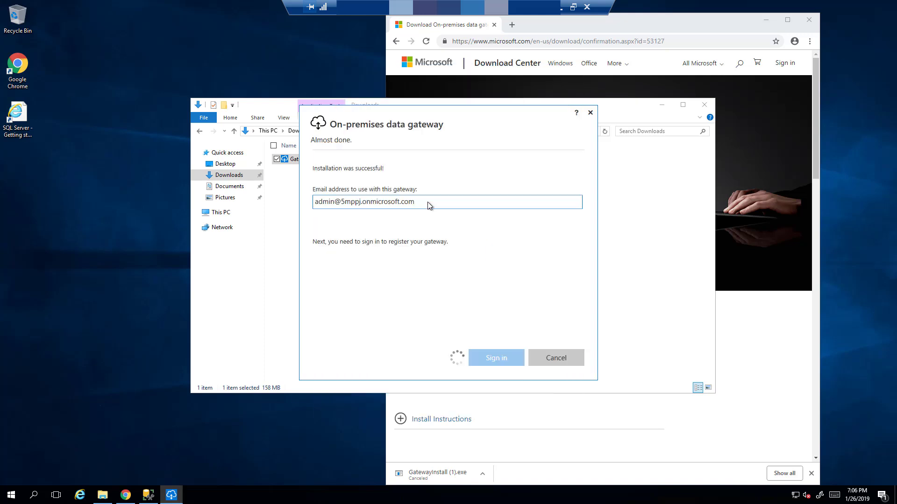
# Register the gateway as OnPremGatewayDemo, entering and confirming a recovery key
pyautogui.click(425, 182)
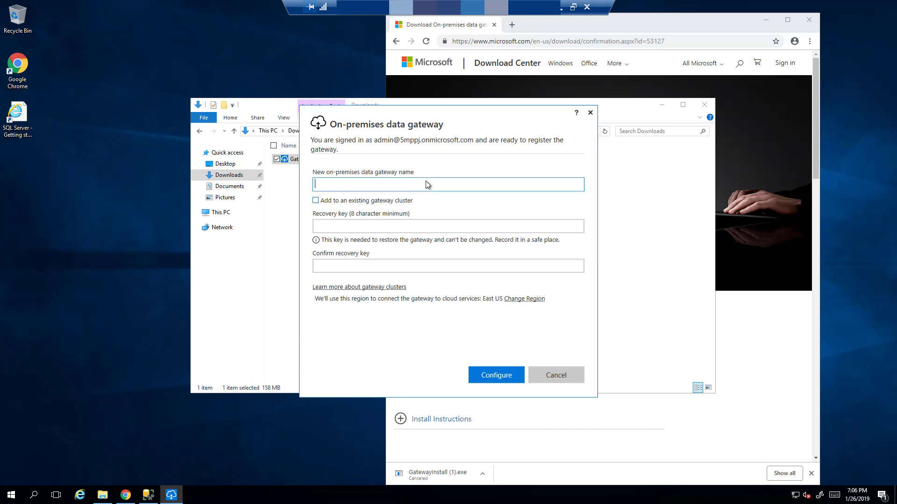
pyautogui.write('OnPremGatewayDemo')
pyautogui.click(424, 228)
pyautogui.write('Password')
pyautogui.press('Tab')
pyautogui.write('Password')
pyautogui.click(488, 376)
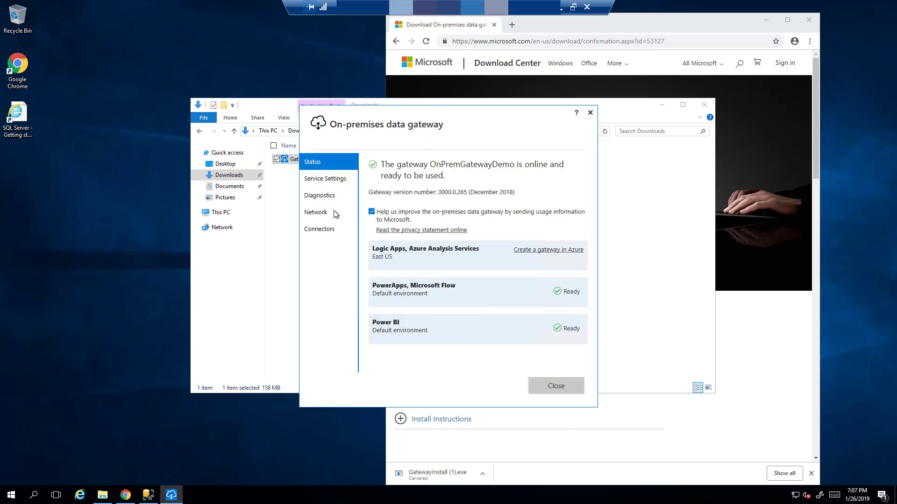
# Run a new network ports test from the gateway's Diagnostics page
pyautogui.click(320, 196)
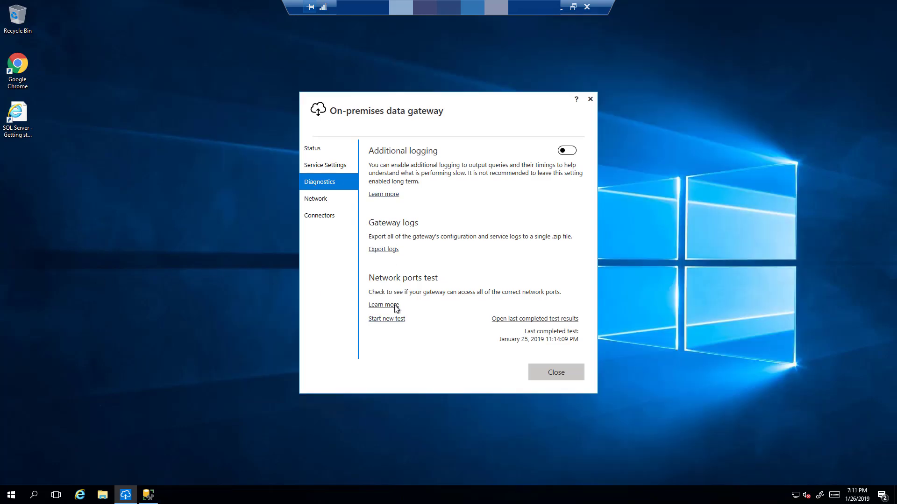
pyautogui.click(380, 319)
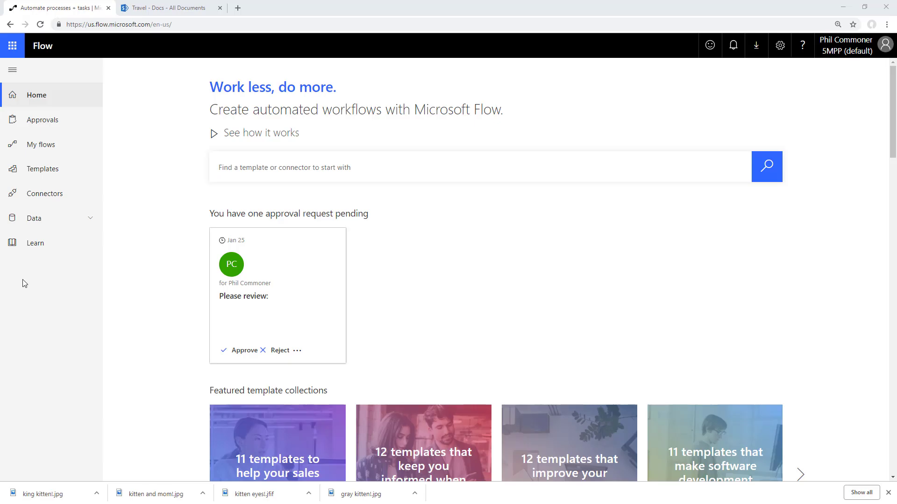
# Open OnPremGatewayDemo from Data > Gateways and view its Details showing status Live
pyautogui.click(62, 216)
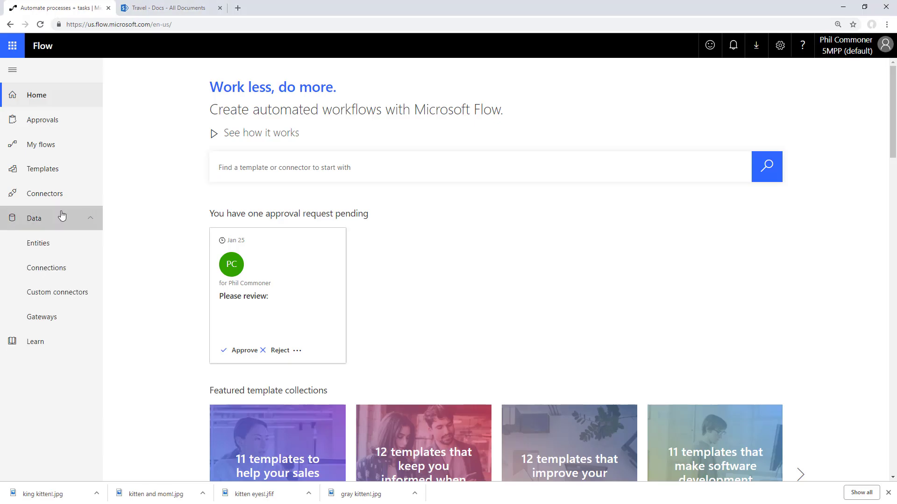
pyautogui.click(47, 319)
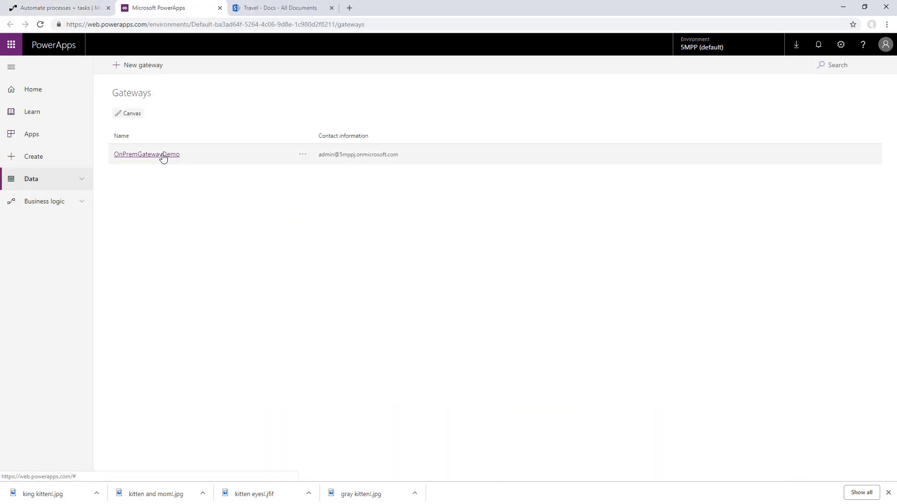
pyautogui.click(163, 155)
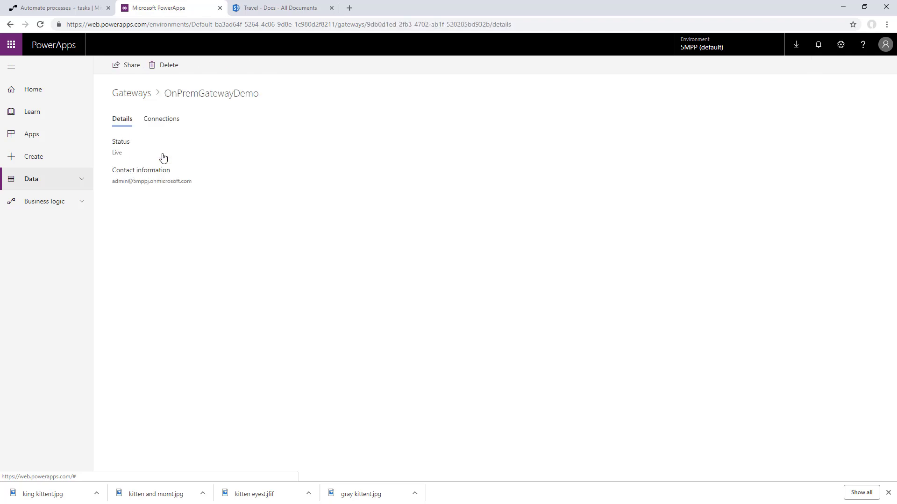
pyautogui.click(159, 122)
pyautogui.click(122, 120)
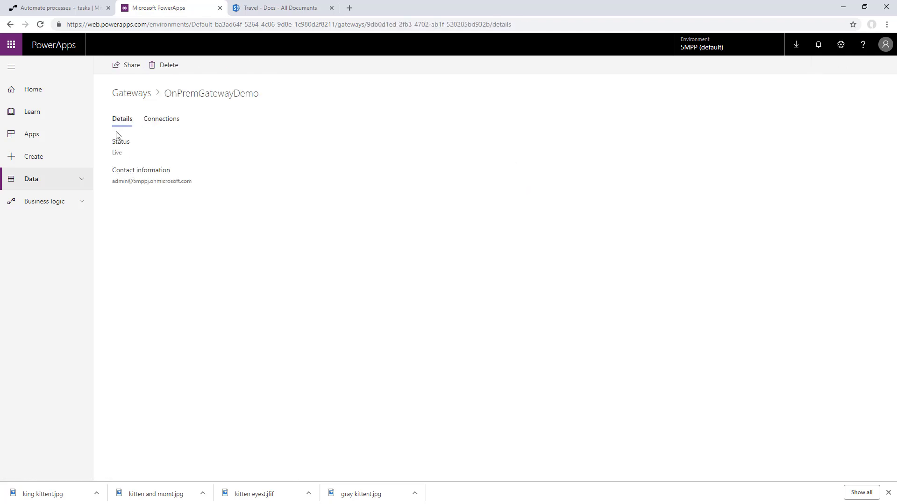
# Copy the Travel site address from the Docs library and open See your flows
pyautogui.click(284, 7)
pyautogui.moveTo(66, 24); pyautogui.dragTo(185, 24)
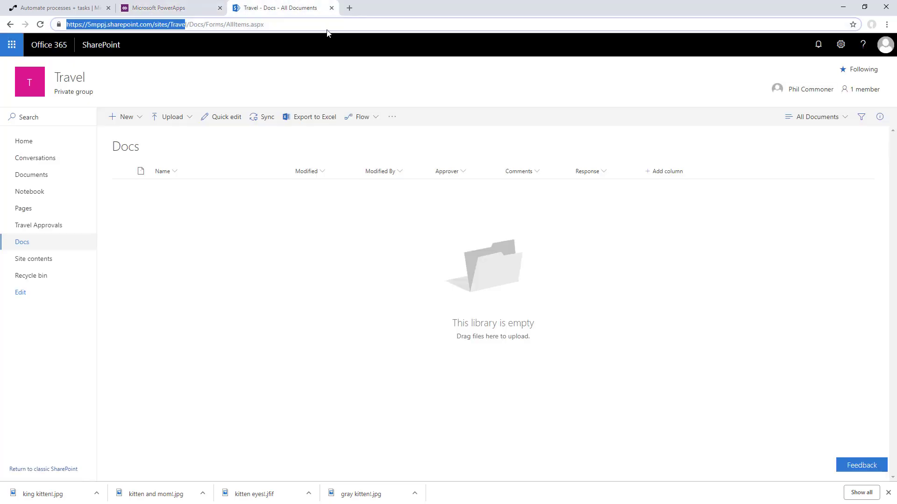
pyautogui.click(363, 117)
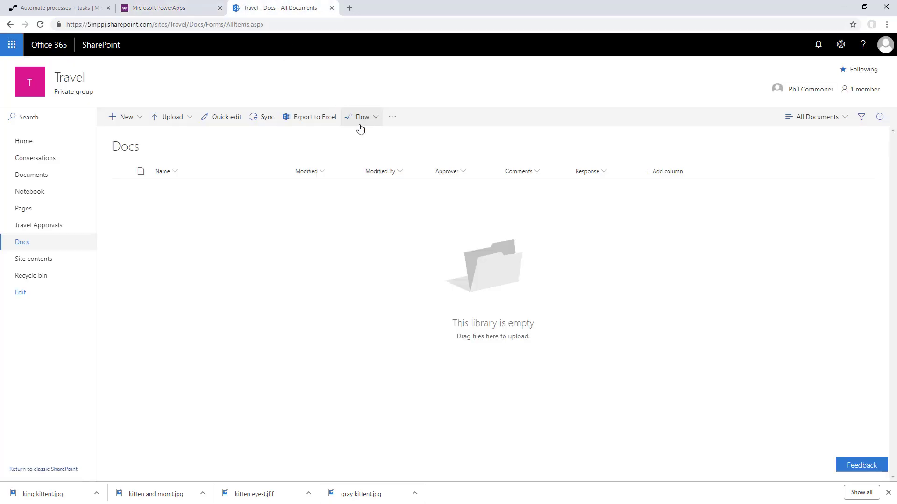
pyautogui.click(373, 152)
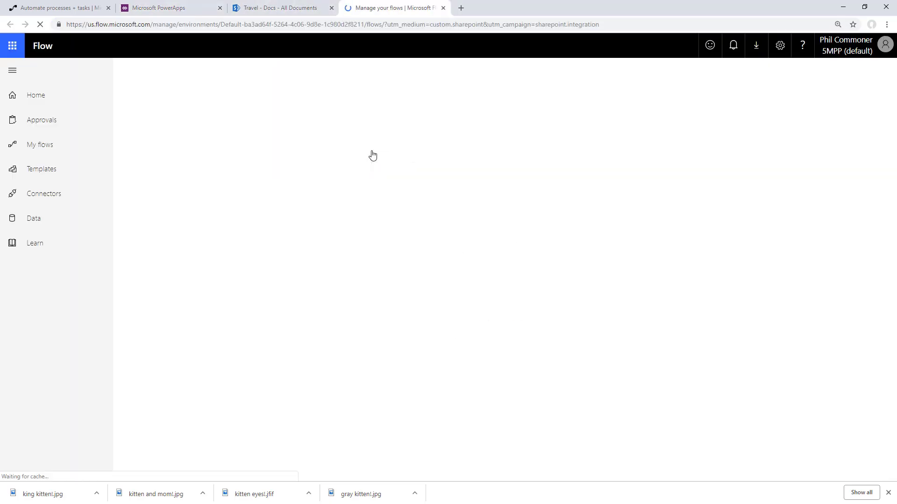
# Create a blank flow triggered by 'When an item is created'
pyautogui.click(135, 70)
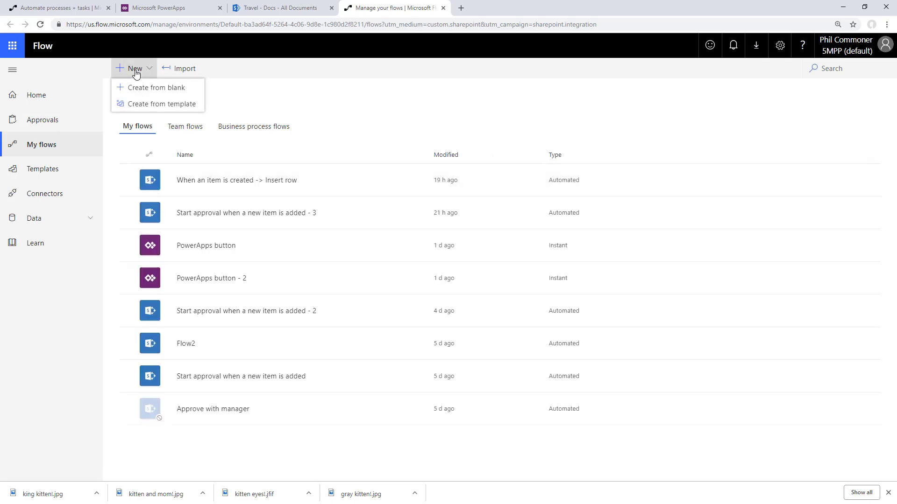
pyautogui.click(136, 86)
pyautogui.click(457, 311)
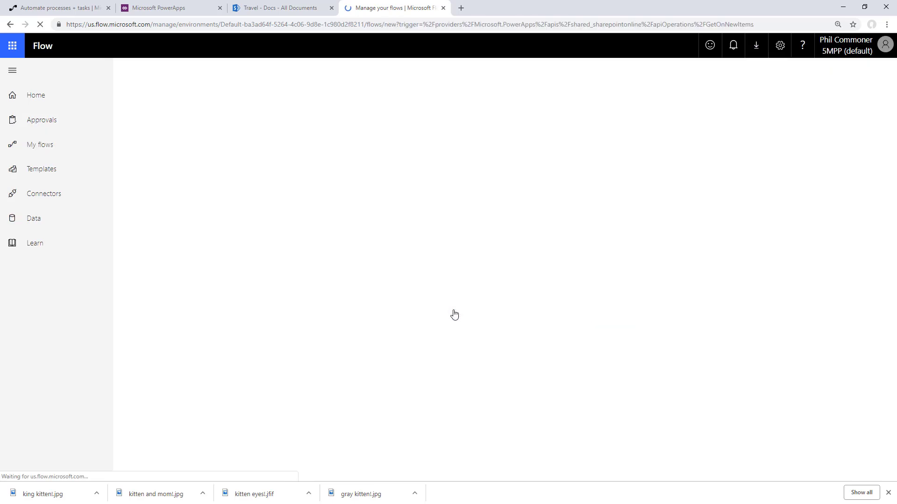
# Set the trigger's site address to the copied Travel URL and its list name to Docs
pyautogui.click(284, 8)
pyautogui.click(206, 25)
pyautogui.click(187, 24)
pyautogui.moveTo(188, 25); pyautogui.dragTo(66, 24)
pyautogui.hotkey('ctrl', 'c')
pyautogui.click(349, 5)
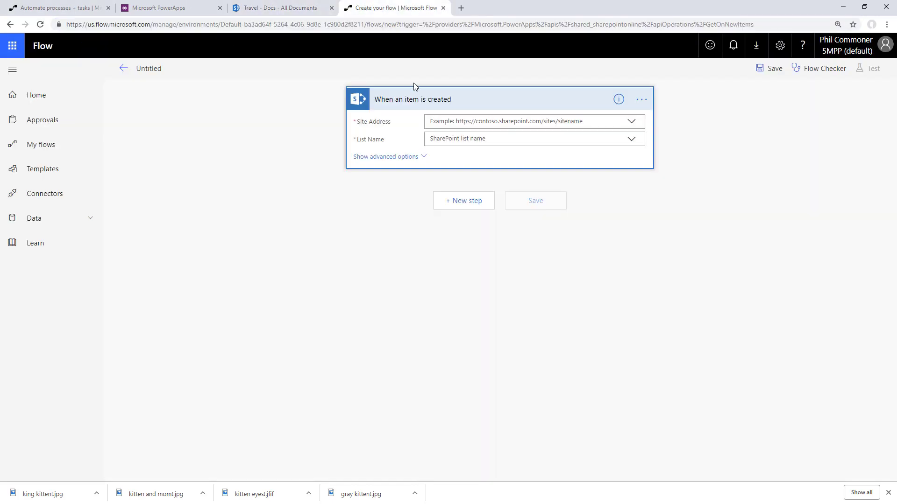
pyautogui.click(448, 148)
pyautogui.hotkey('ctrl', 'v')
pyautogui.click(464, 140)
pyautogui.write('Docs')
pyautogui.click(465, 173)
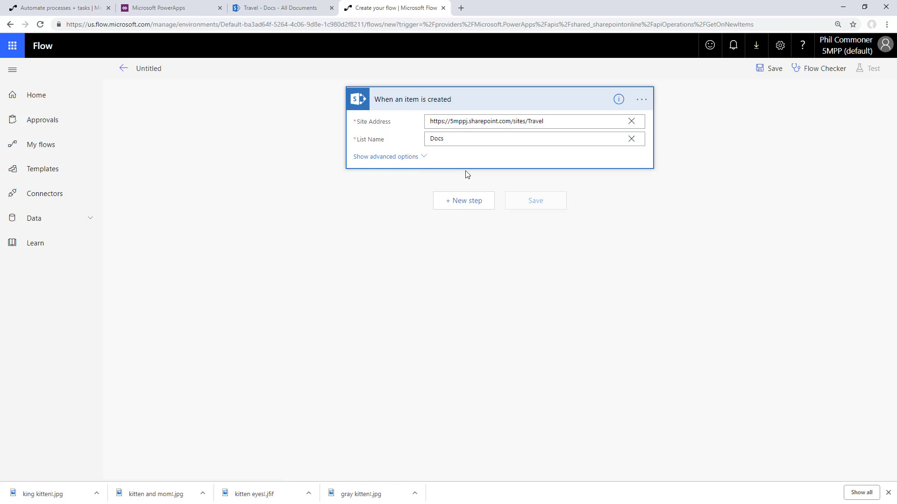
# Add a SQL Server Insert row action after the trigger
pyautogui.click(471, 202)
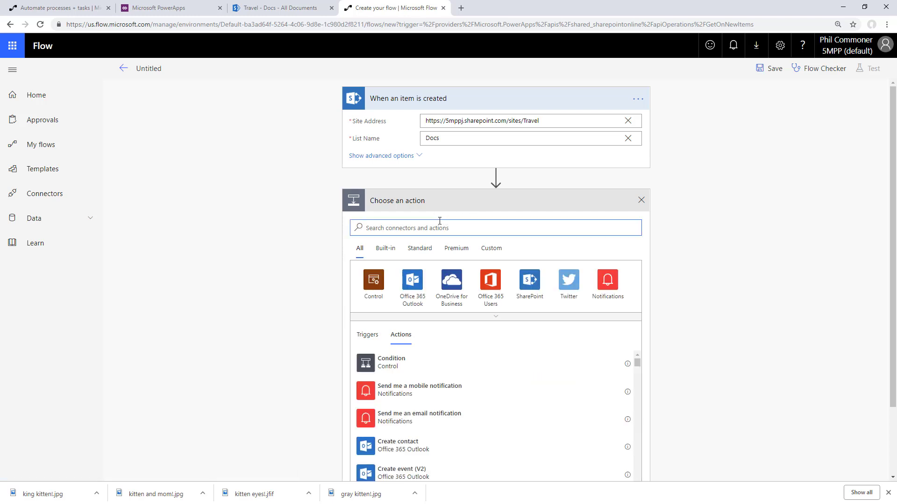
pyautogui.write('sql')
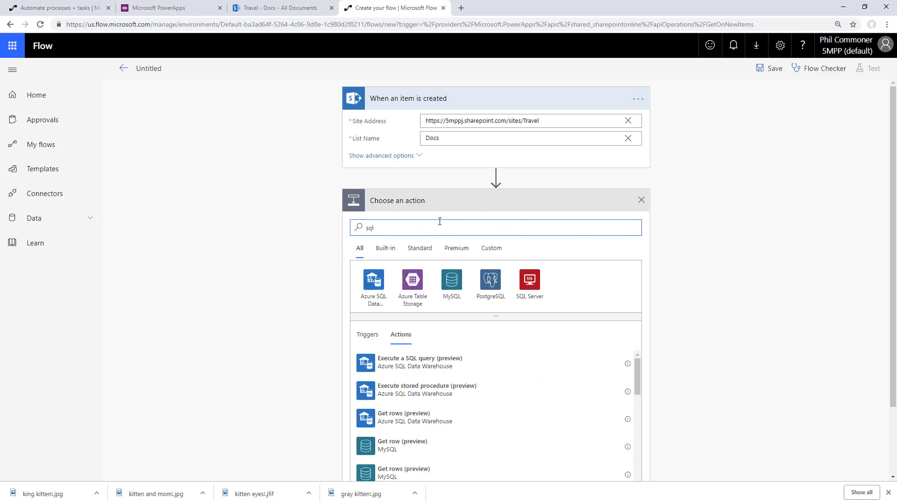
pyautogui.click(527, 280)
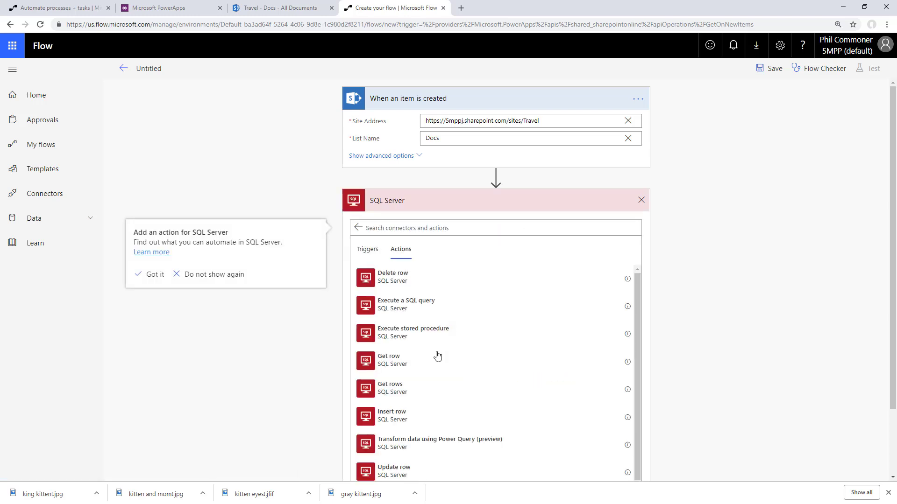
pyautogui.scroll(-1, 436, 359)
pyautogui.click(425, 394)
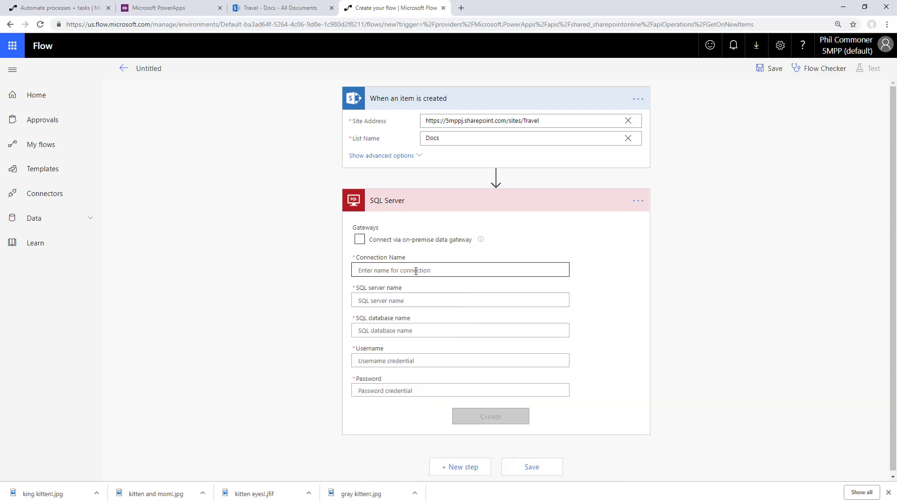
# Route the connection through the on-premises gateway, naming it InsertSharePointFile with server OnPrem
pyautogui.click(360, 240)
pyautogui.scroll(-1, 384, 253)
pyautogui.click(394, 225)
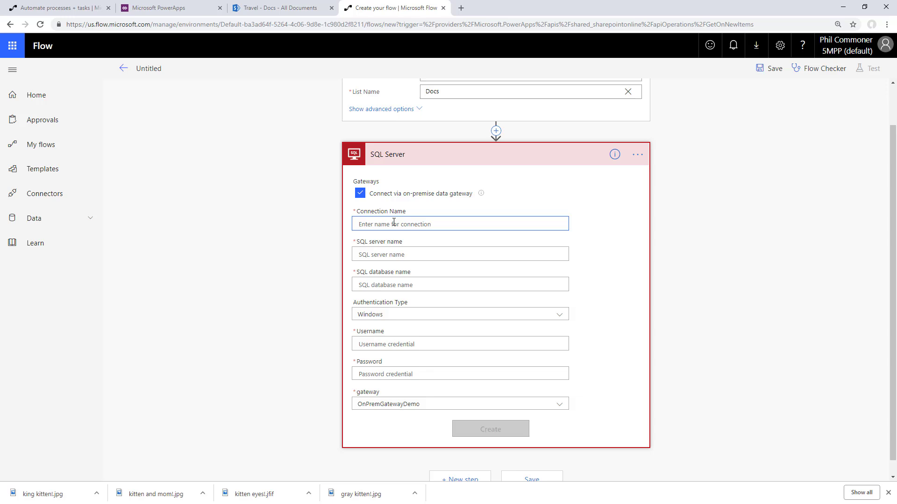
pyautogui.write('InsertSharePointFile')
pyautogui.press('Tab')
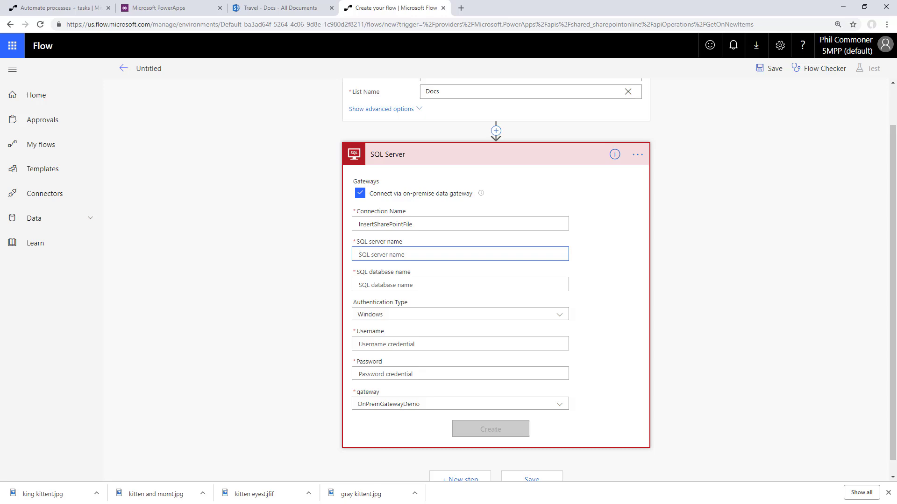
pyautogui.hotkey('alt', 'Tab')
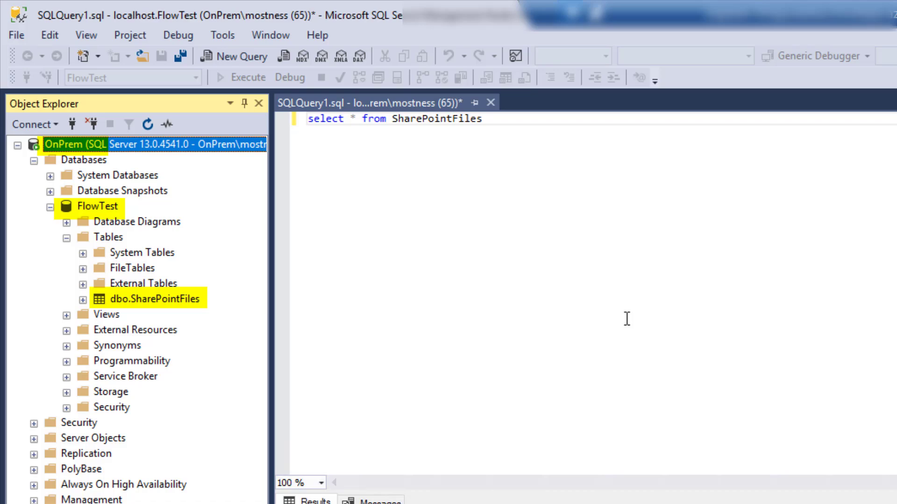
pyautogui.write('OnPrem')
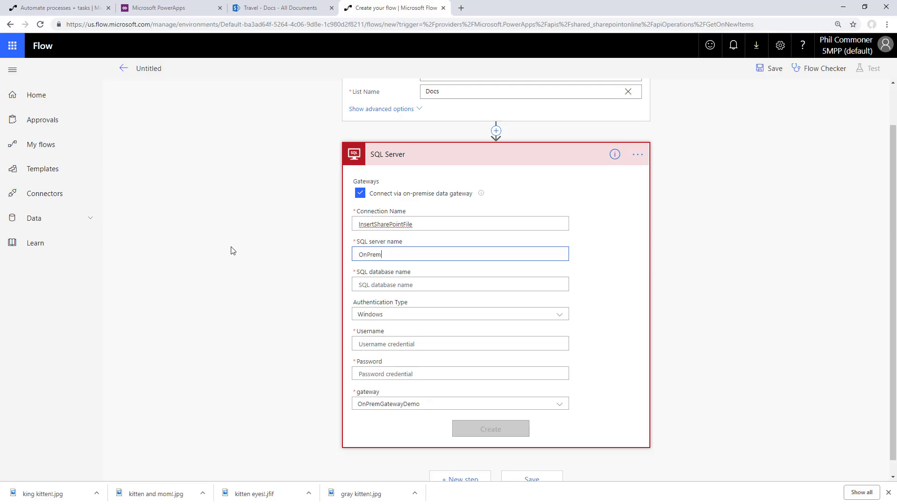
pyautogui.press('Tab')
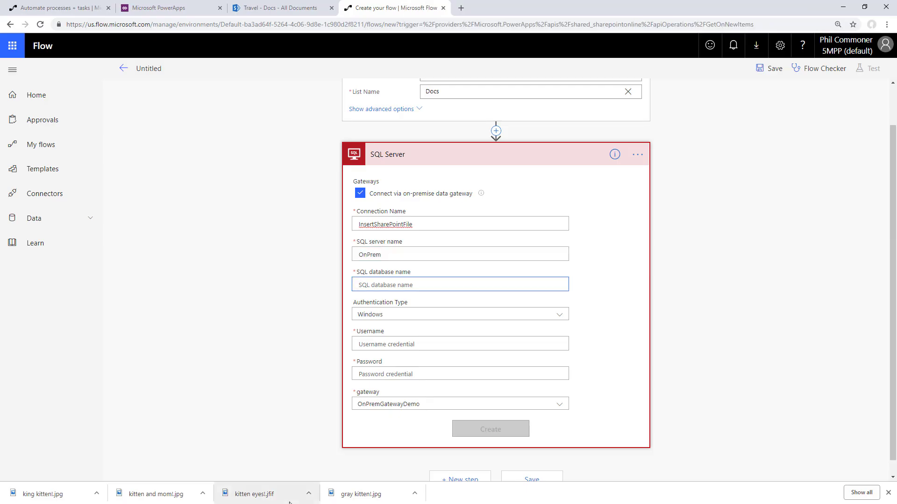
pyautogui.hotkey('alt', 'Tab')
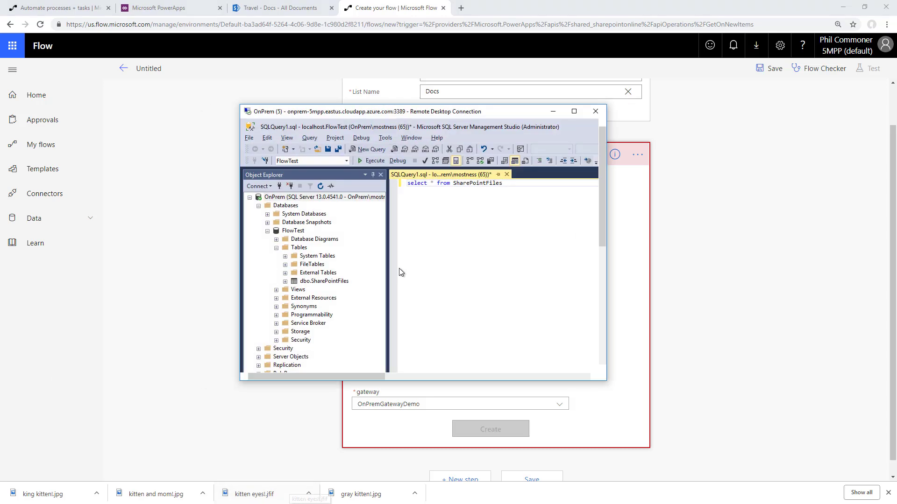
pyautogui.click(360, 443)
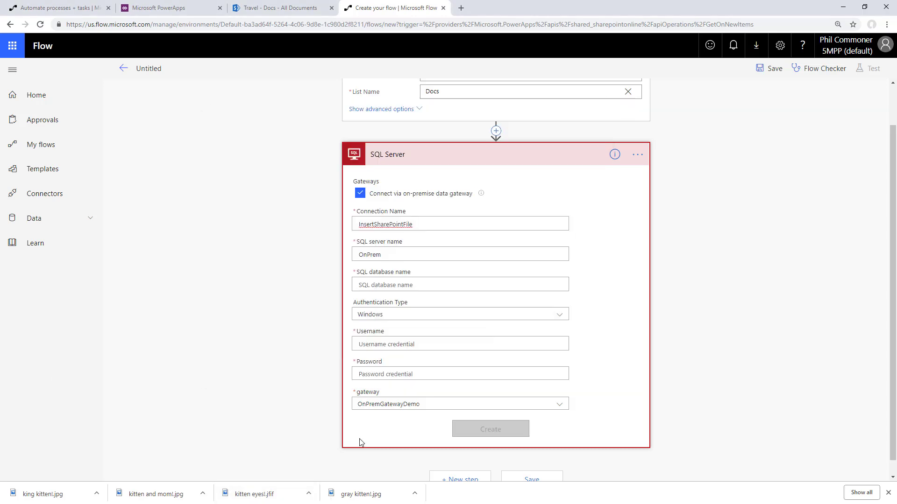
# Enter database FlowTest and the Windows username and password, keep OnPremGatewayDemo, and create the connection
pyautogui.click(381, 285)
pyautogui.write('FlowTest')
pyautogui.click(388, 346)
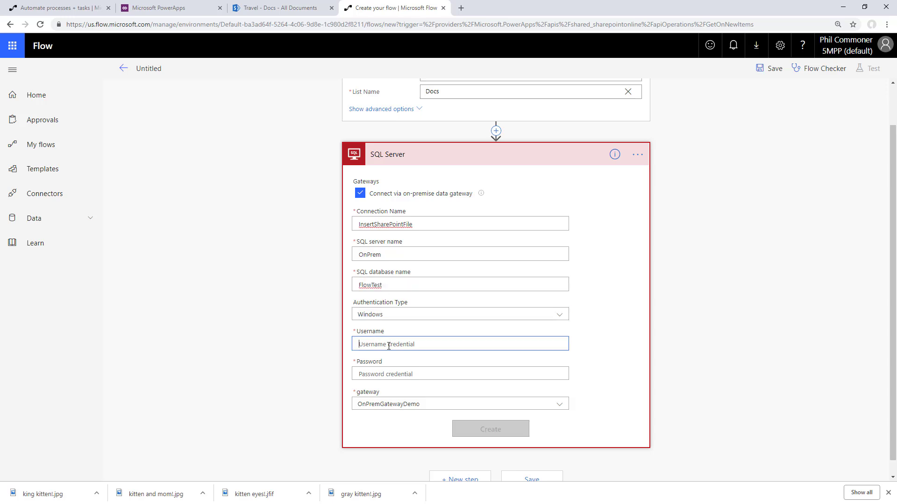
pyautogui.write('mostness')
pyautogui.press('Tab')
pyautogui.write('****************')
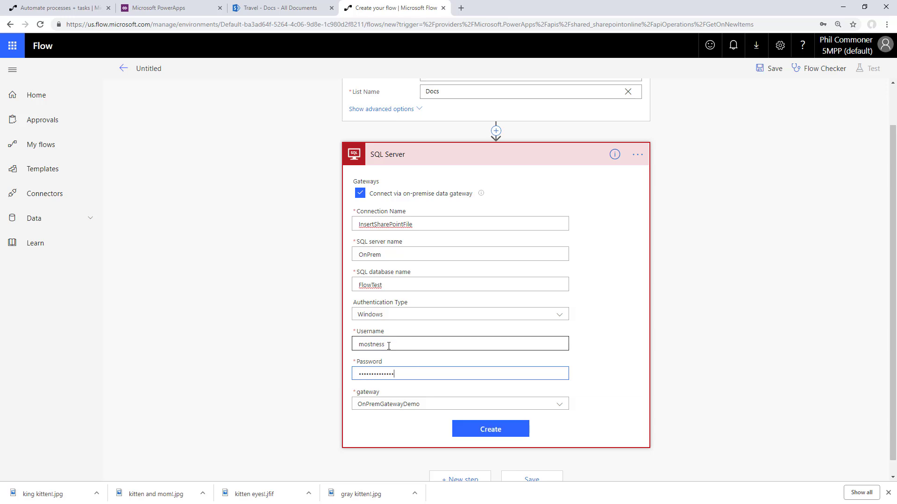
pyautogui.click(401, 405)
pyautogui.click(497, 430)
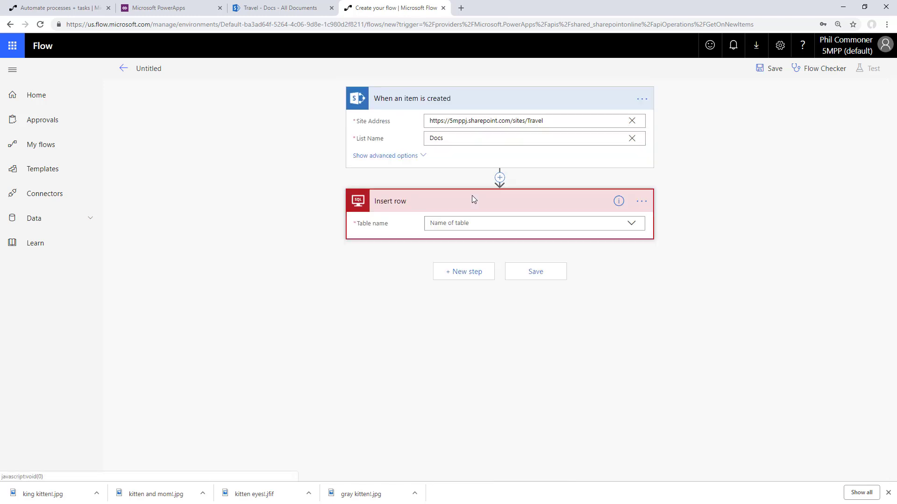
# Target table SharePointFiles, map DocName to File name with extension and UploadDate to Created, then save
pyautogui.click(633, 225)
pyautogui.click(458, 238)
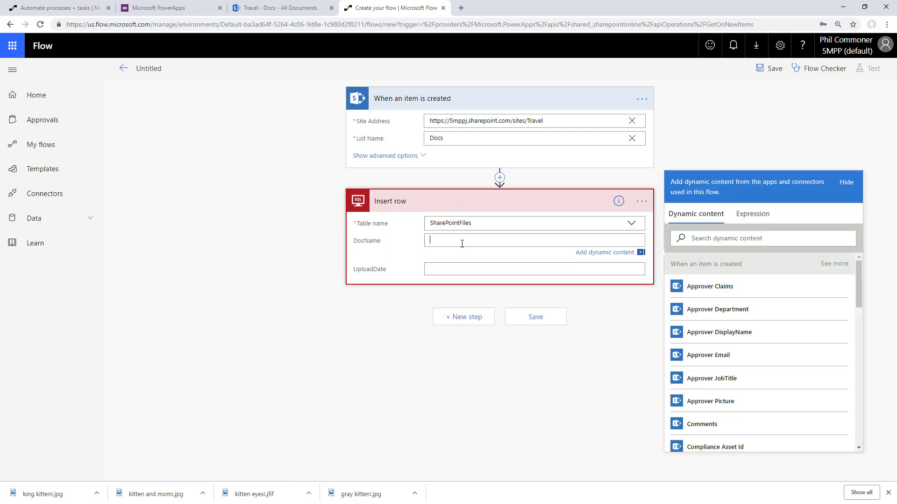
pyautogui.scroll(-8, 771, 343)
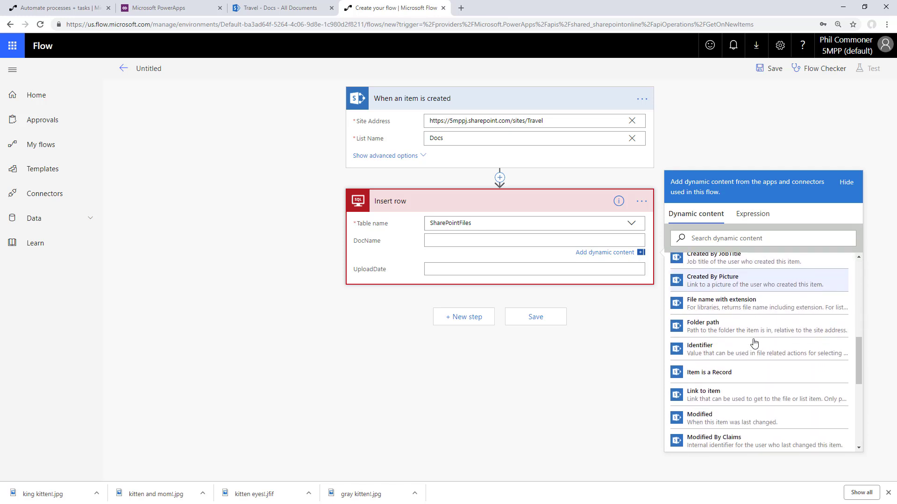
pyautogui.click(747, 303)
pyautogui.click(537, 271)
pyautogui.click(740, 308)
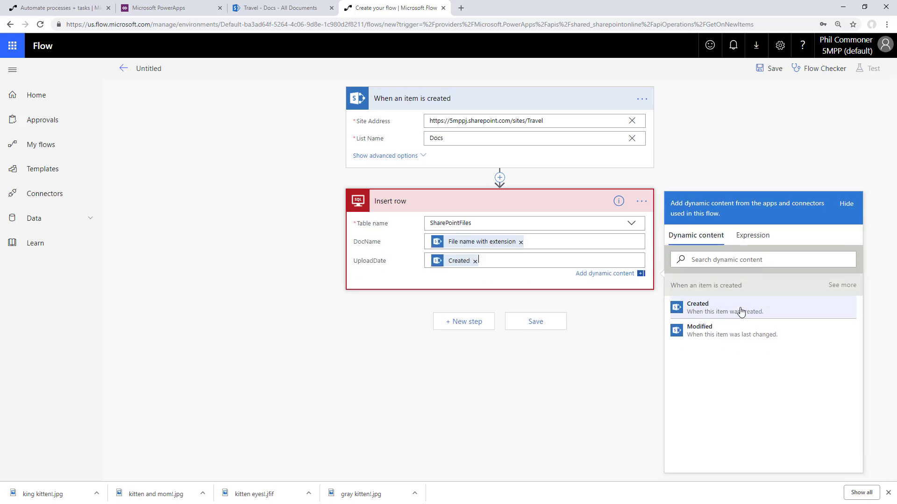
pyautogui.click(548, 326)
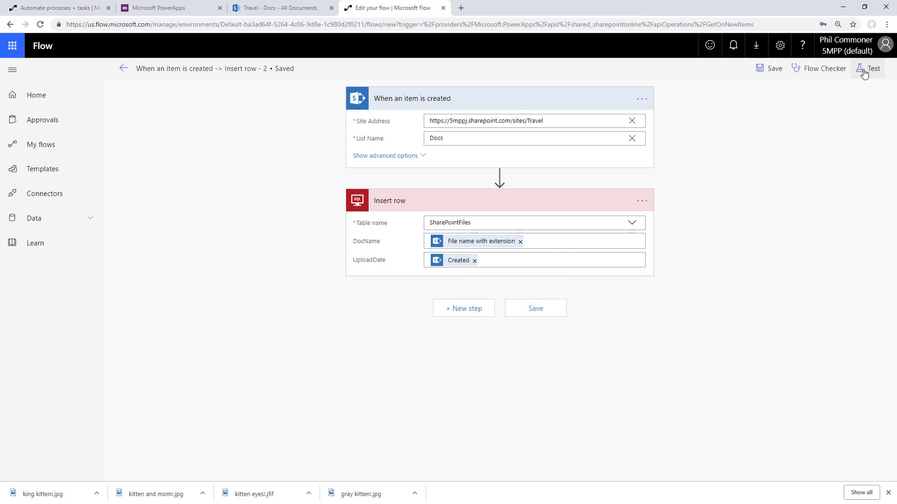
# Save and start a flow test where you perform the trigger action yourself
pyautogui.click(864, 73)
pyautogui.click(754, 99)
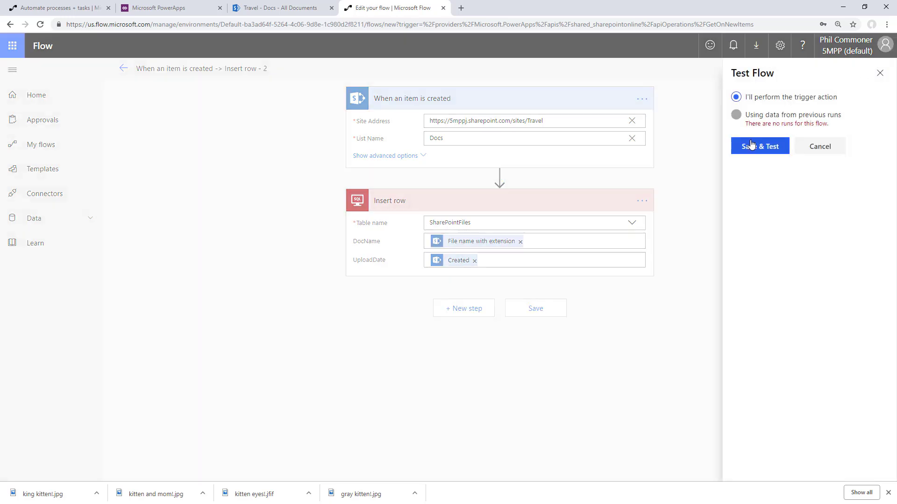
pyautogui.click(751, 145)
# Upload gray kitten!.jpg into the SharePoint Docs library to fire the test run
pyautogui.click(283, 8)
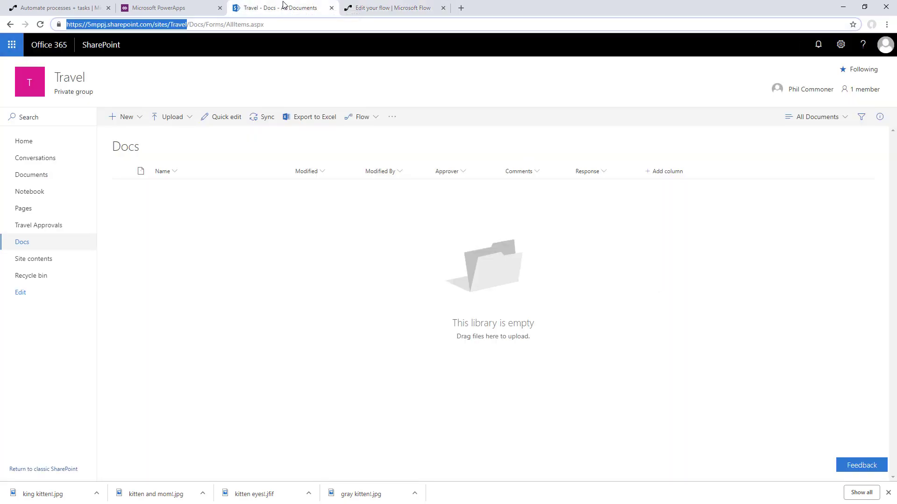
pyautogui.hotkey('alt', 'Tab')
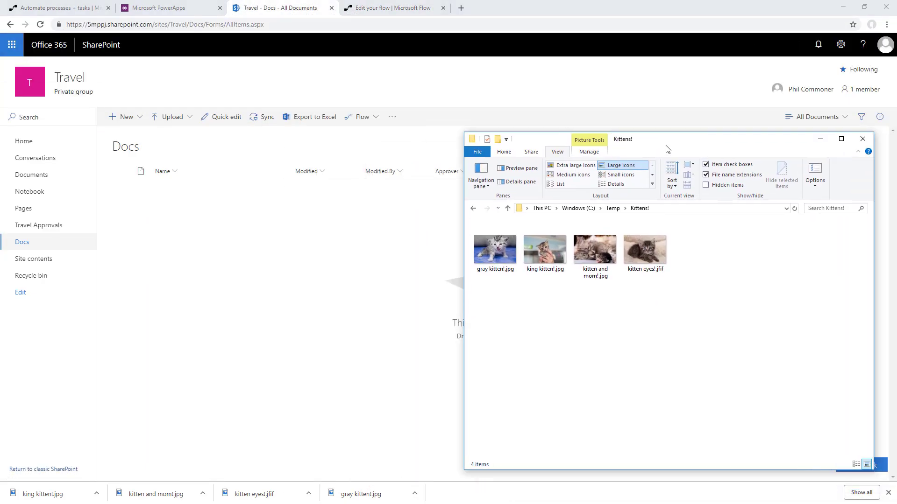
pyautogui.moveTo(494, 250); pyautogui.dragTo(234, 227)
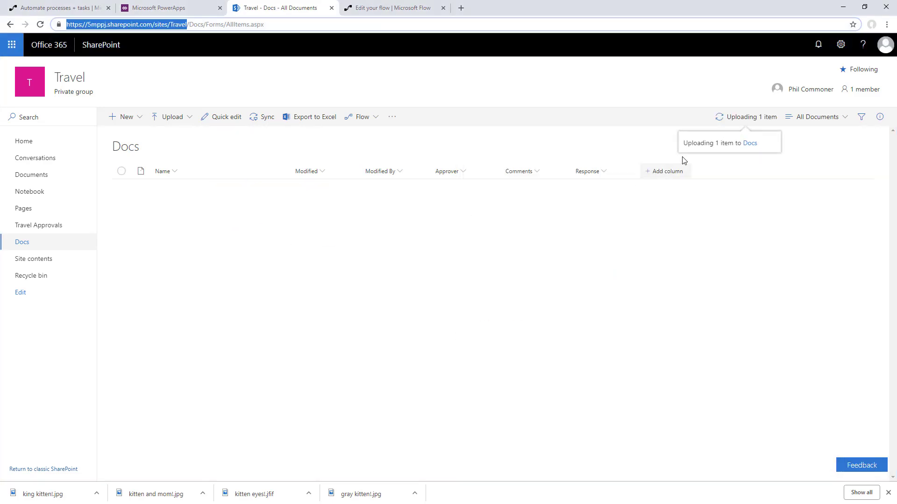
pyautogui.click(383, 8)
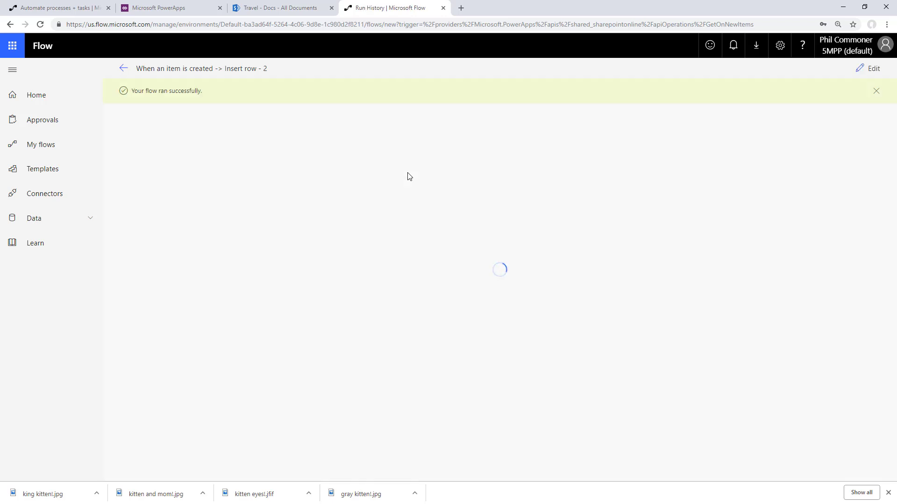
# Verify the run's Insert row step and confirm SharePointFiles now has a gray kitten!.jpg row
pyautogui.click(486, 138)
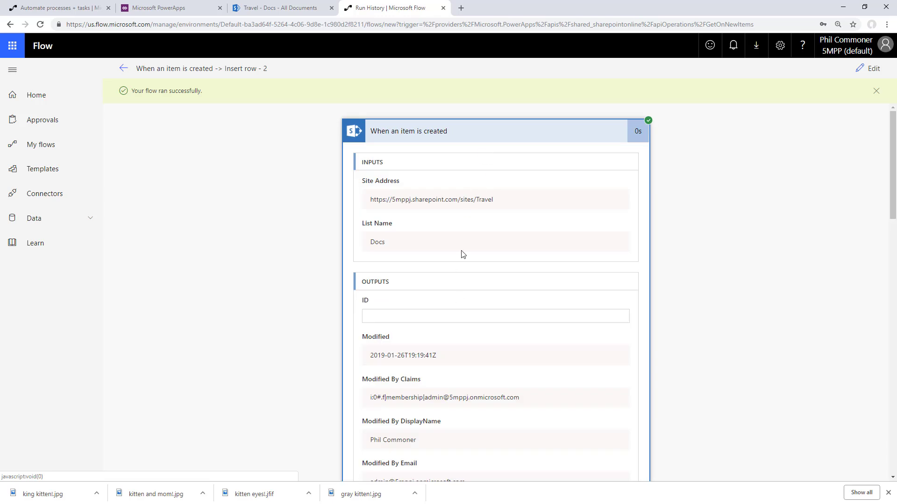
pyautogui.click(452, 132)
pyautogui.click(471, 172)
pyautogui.scroll(-4, 476, 227)
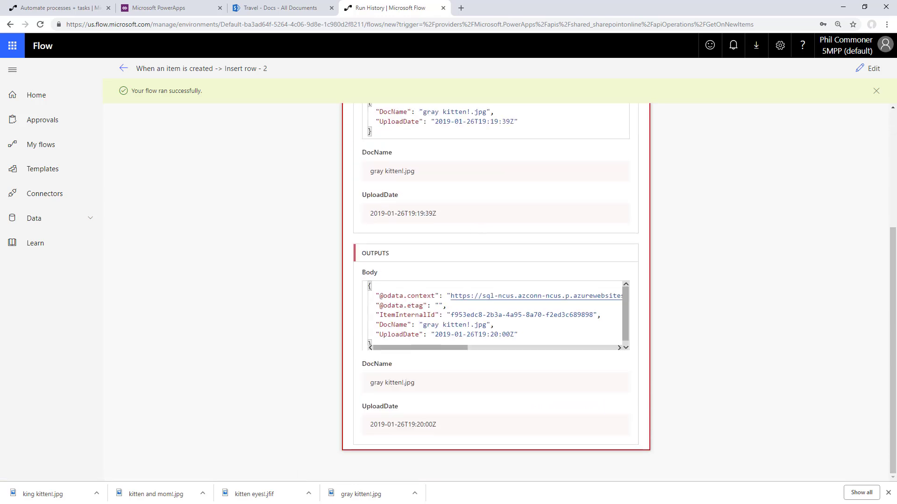
pyautogui.hotkey('alt', 'Tab')
pyautogui.click(575, 111)
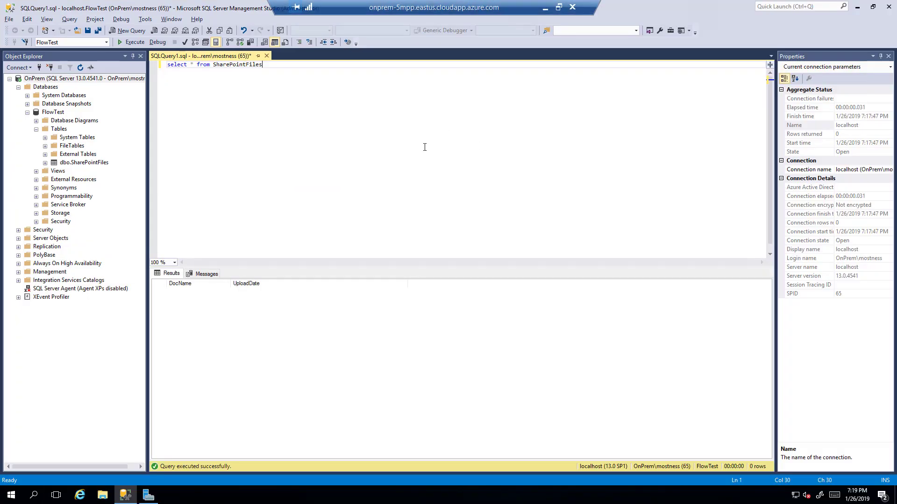
pyautogui.press('F5')
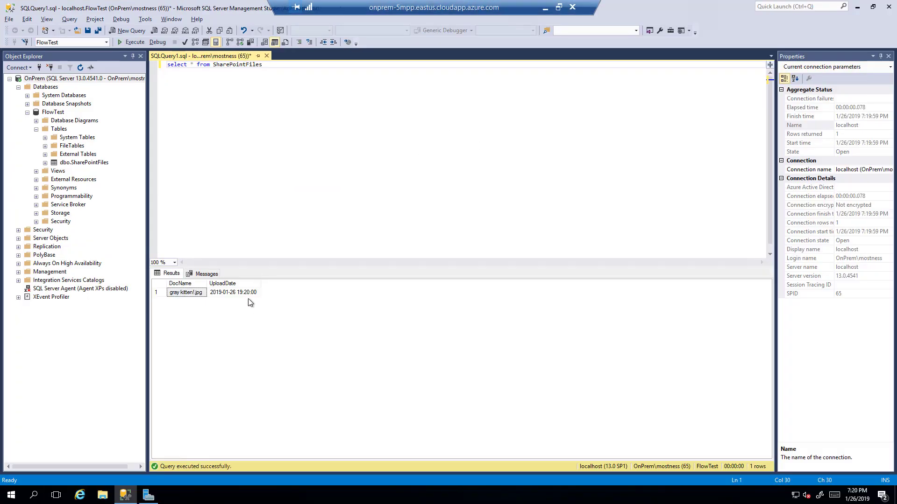
pyautogui.click(544, 9)
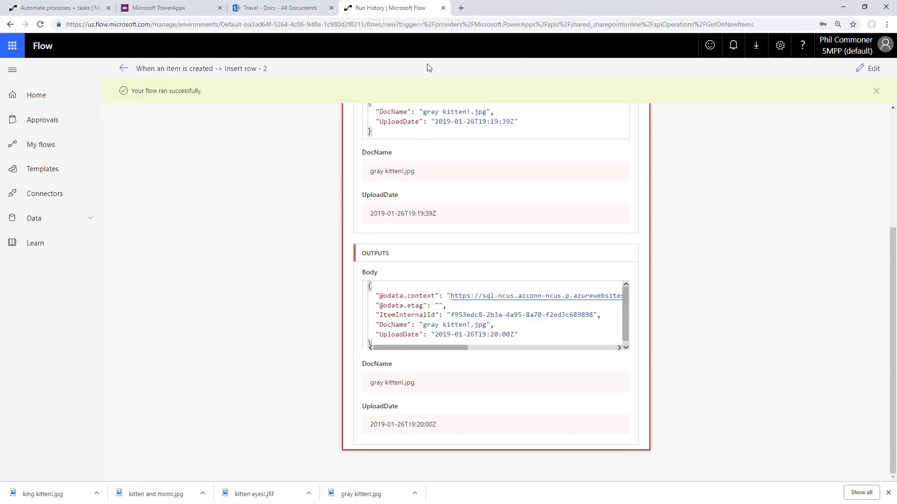
# Upload the remaining three kitten images into the SharePoint Docs library
pyautogui.click(304, 7)
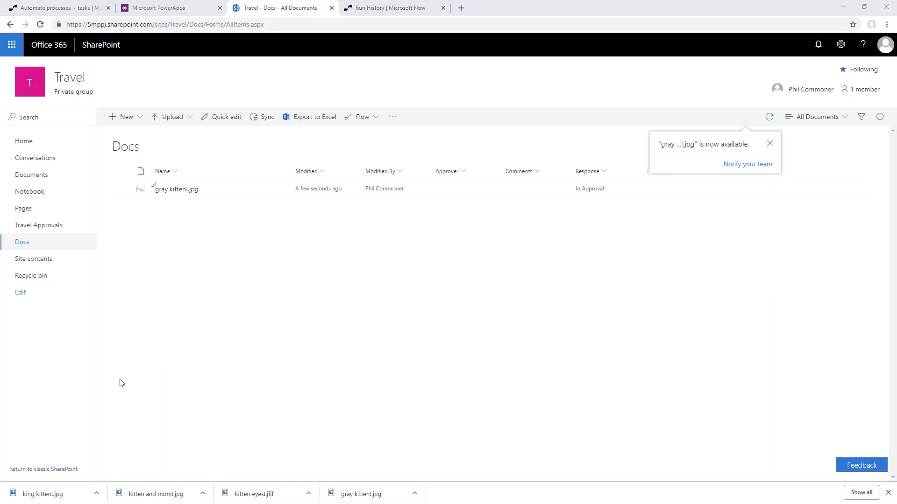
pyautogui.hotkey('alt', 'Tab')
pyautogui.moveTo(669, 292); pyautogui.dragTo(452, 315)
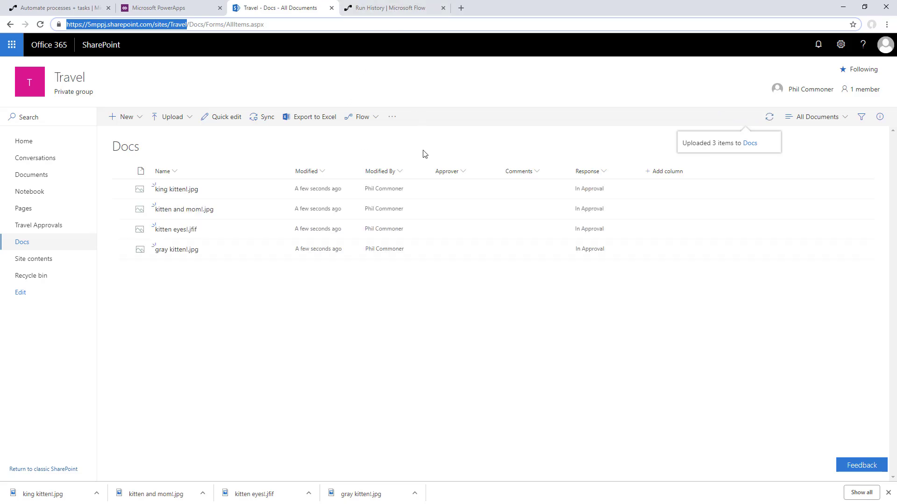
pyautogui.hotkey('alt', 'Tab')
pyautogui.hotkey('alt', 'Tab')
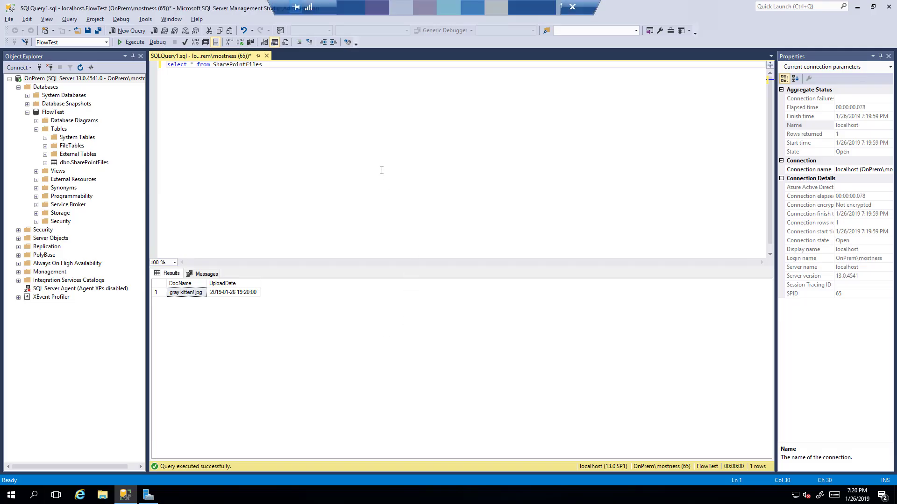
# Re-run 'select * from SharePointFiles' until it returns all four kitten file rows
pyautogui.press('F5')
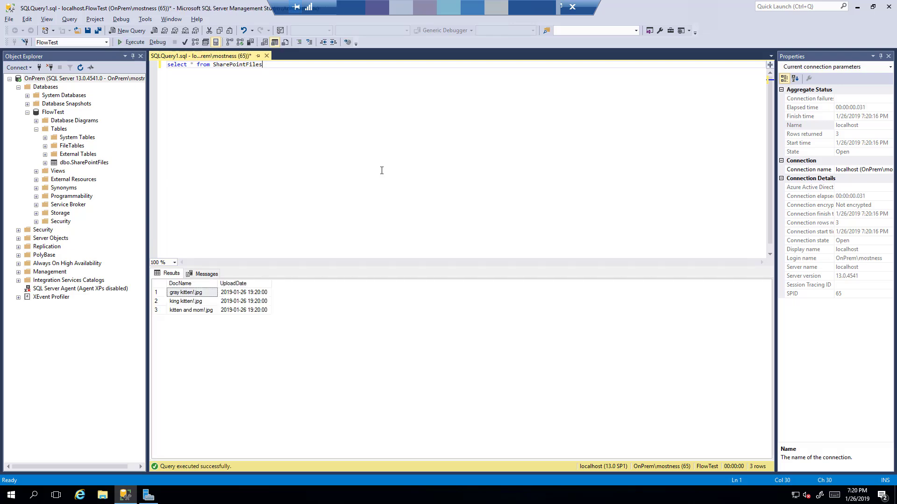
pyautogui.press('F5')
pyautogui.press('F5')
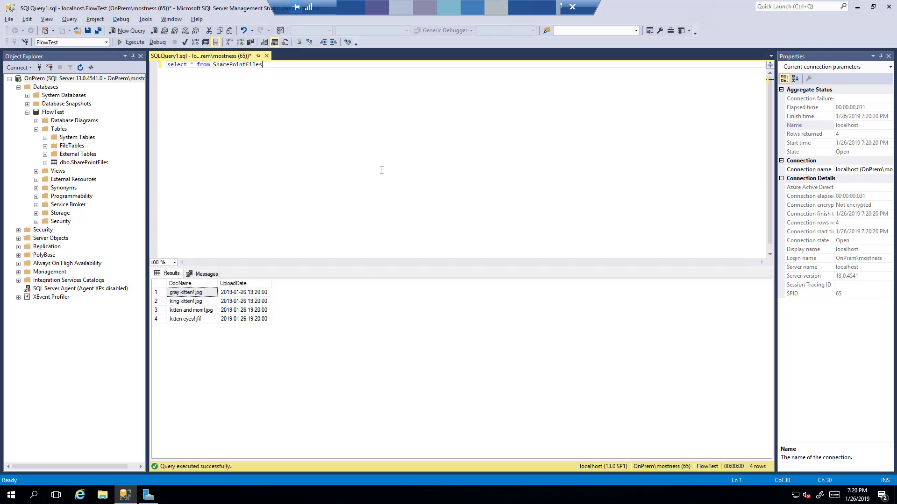